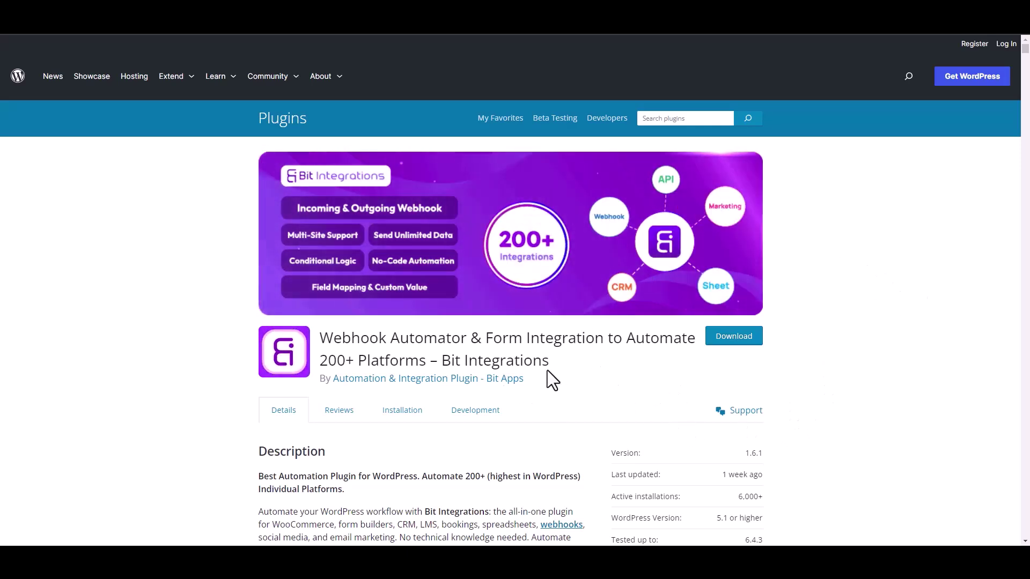
From the Bit Integrations plugin page, start a new integration reaching the trigger selection list
drag(442, 360, 560, 371)
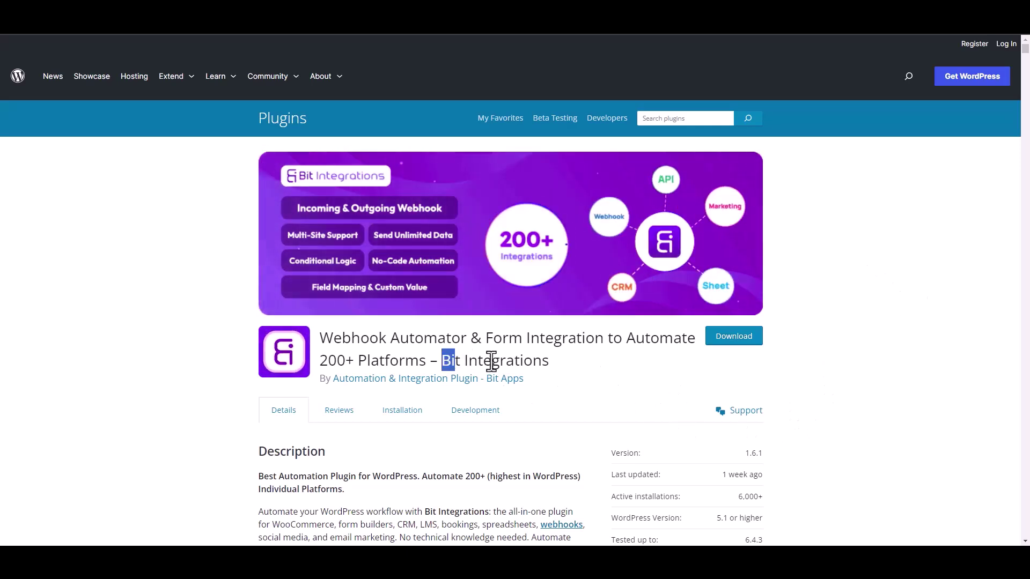
click(569, 375)
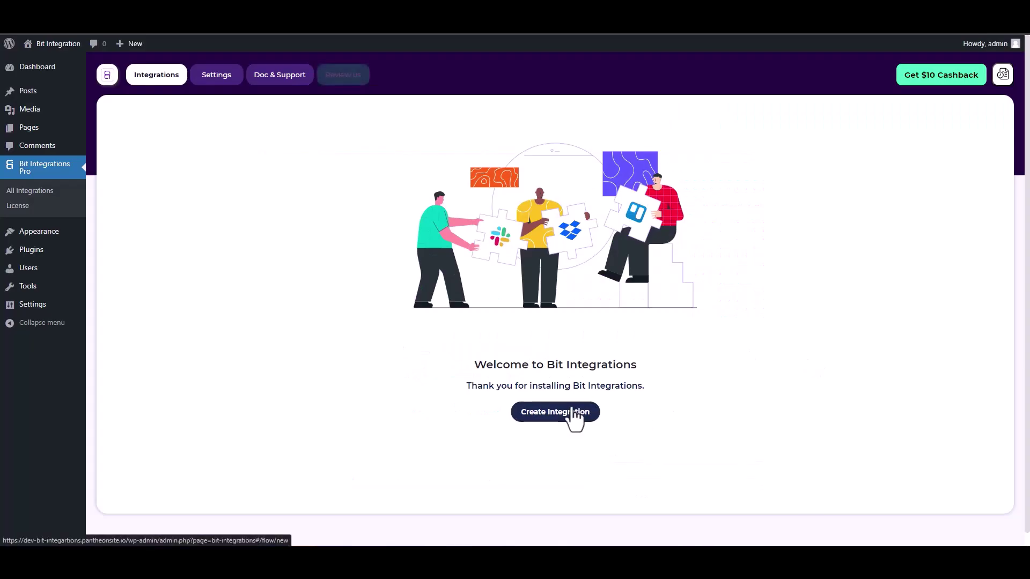
click(571, 416)
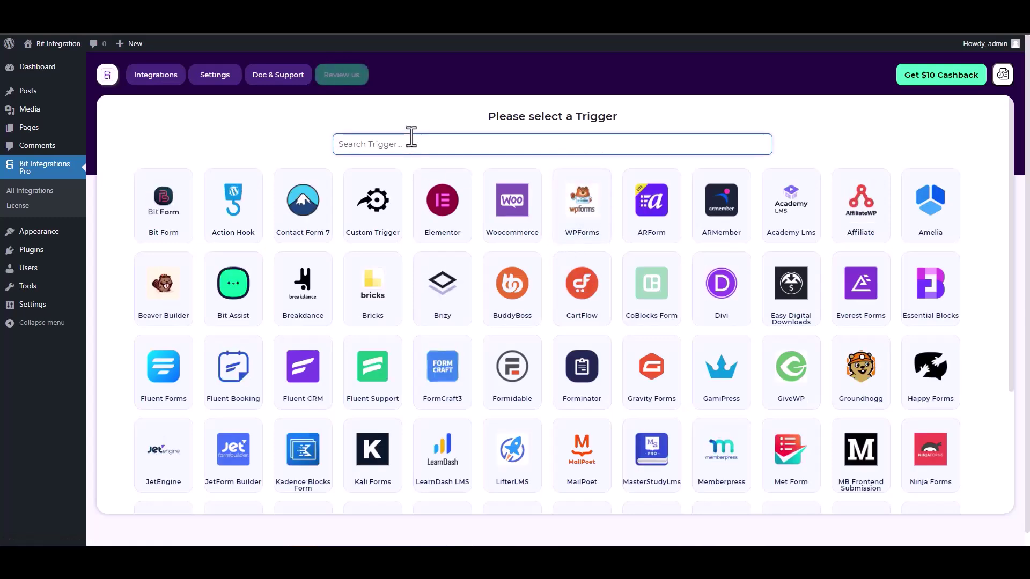
text(co)
Choose CoBlocks Form as the trigger and start fetching its form submission data
click(471, 211)
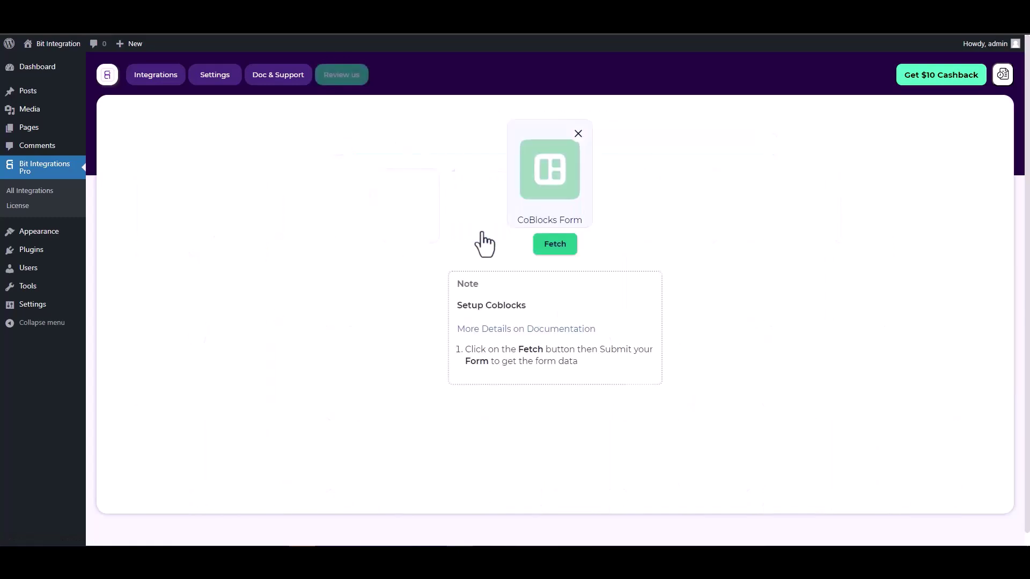
click(553, 245)
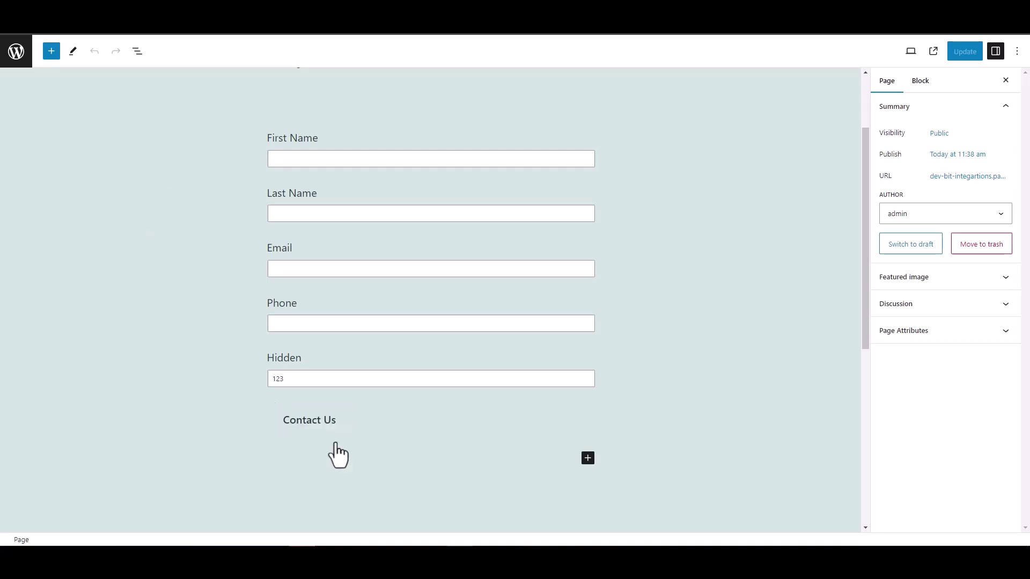
Inspect the Hidden block's field value of 123, then view the live contact form page
double_click(283, 354)
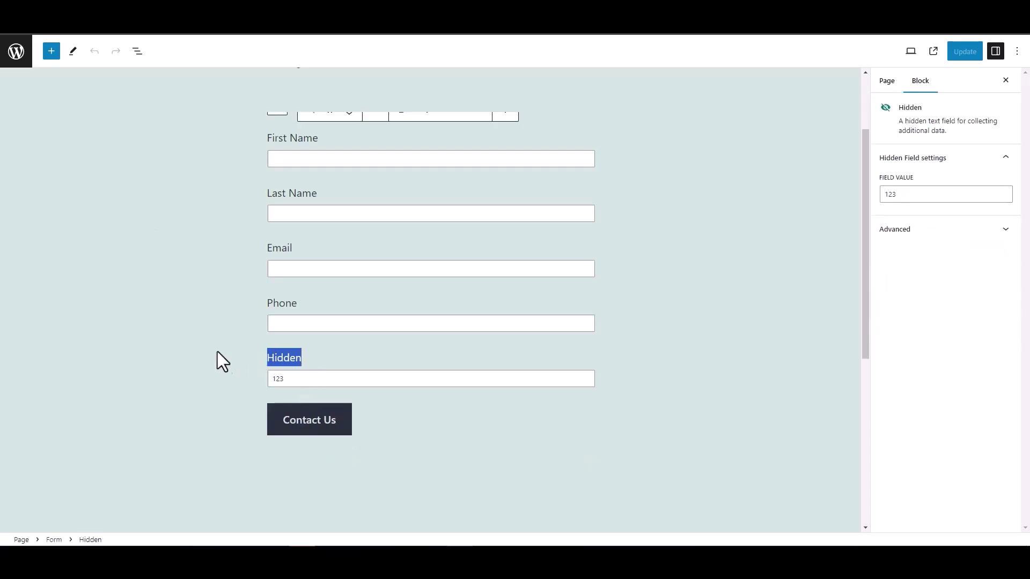
key(Left)
click(189, 291)
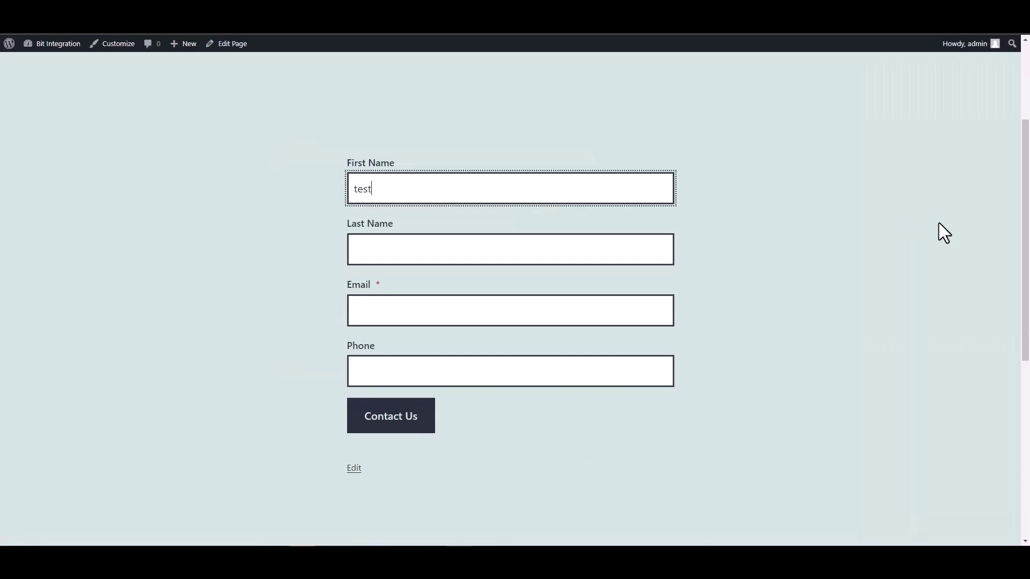
click(656, 251)
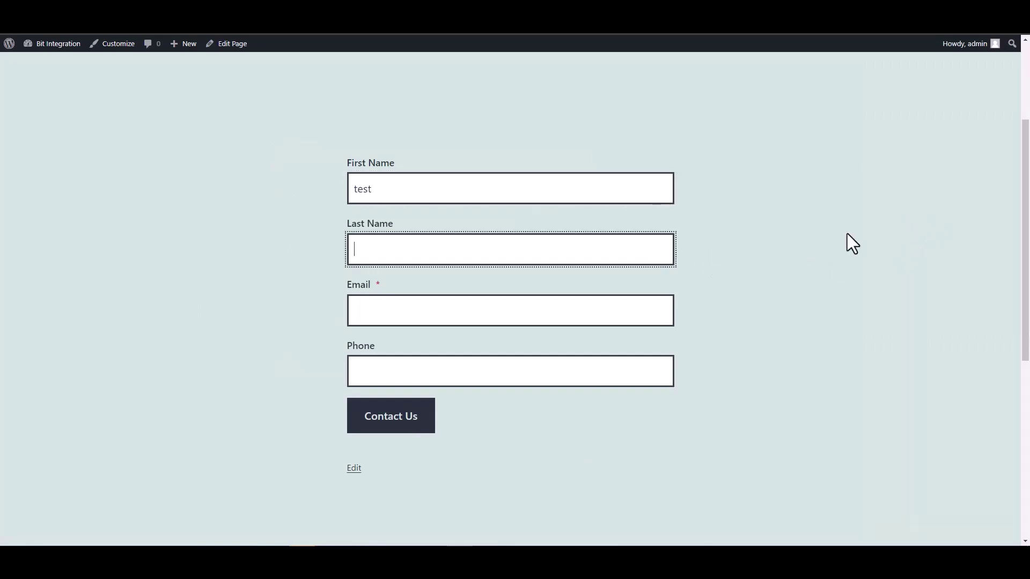
key(Home)
text(1)
key(BackSpace)
click(644, 242)
text(1)
click(577, 317)
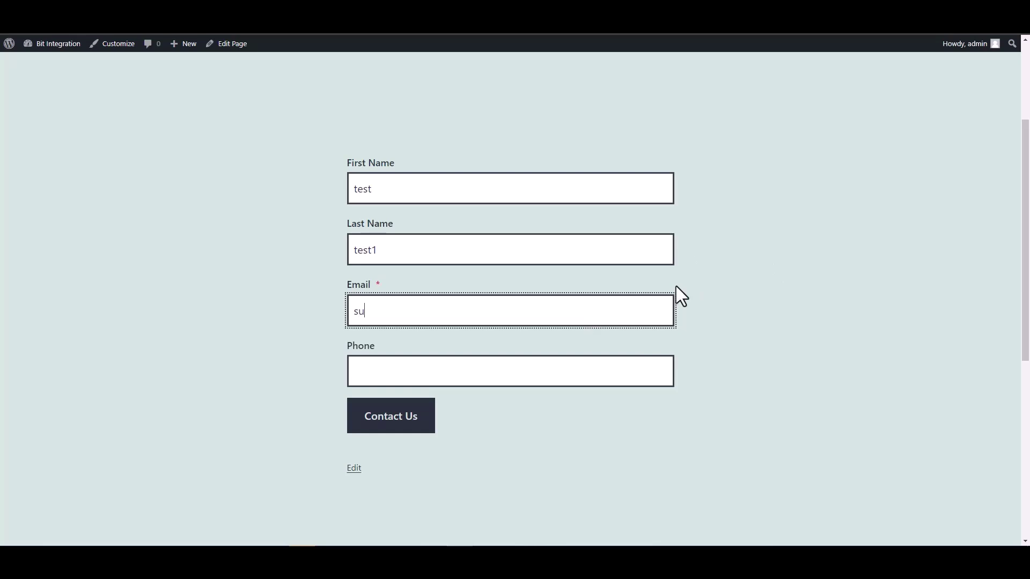
text(@te)
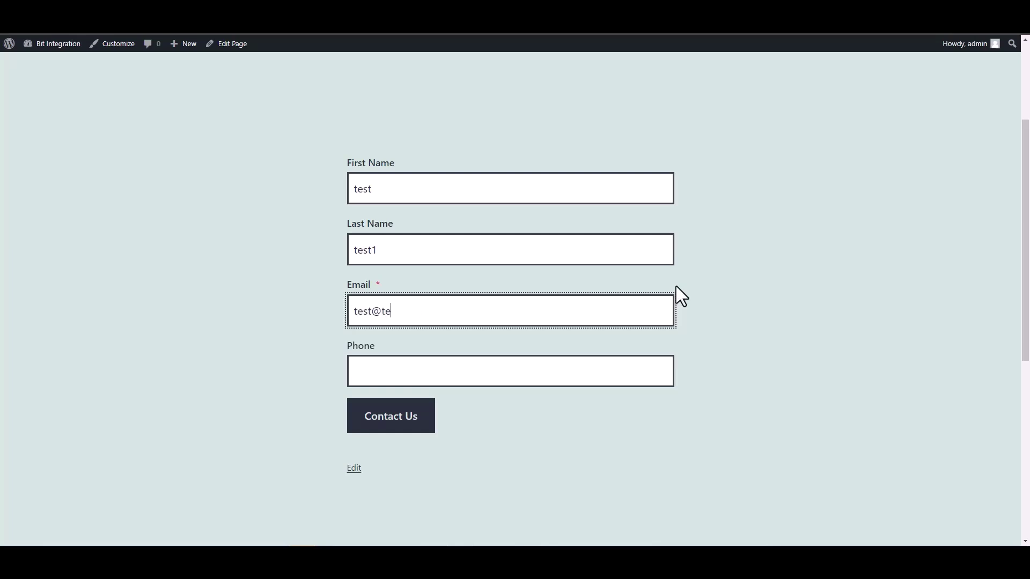
text(st.pro)
click(597, 379)
text(123456)
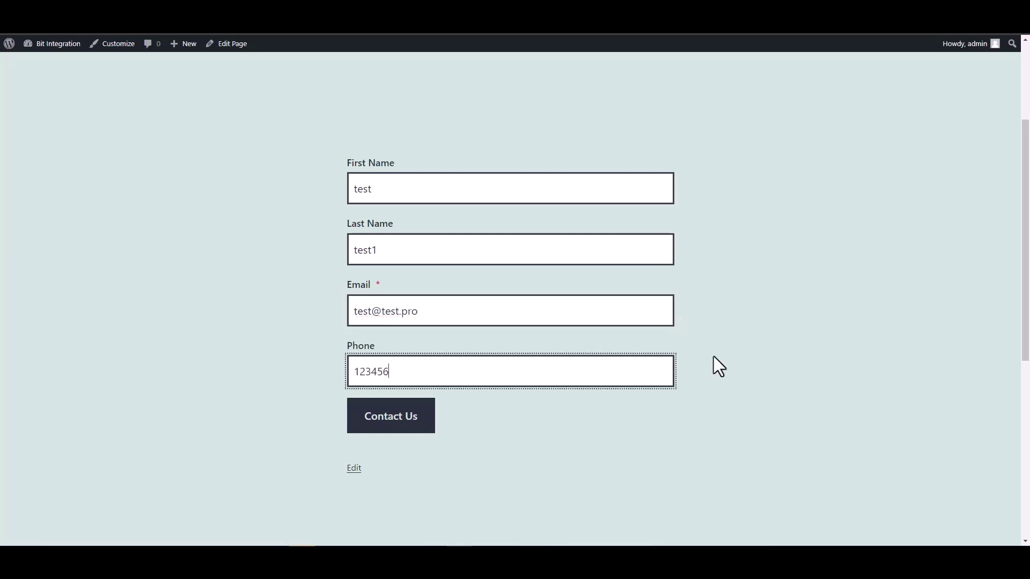
text(78)
click(400, 418)
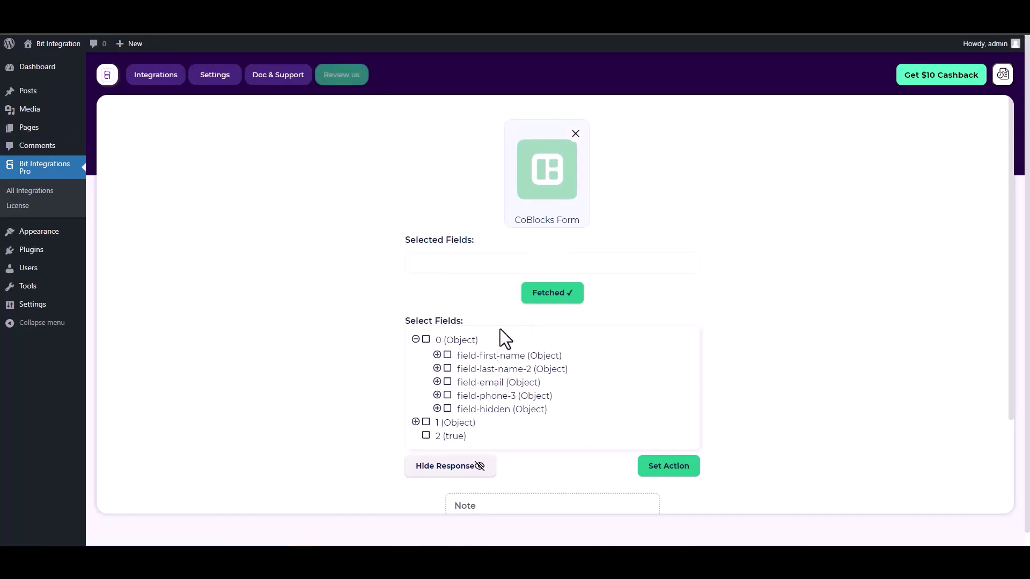
Tick field-first-name, field-last-name-2, field-email, field-phone-3 and field-hidden in Select Fields
click(448, 356)
click(448, 391)
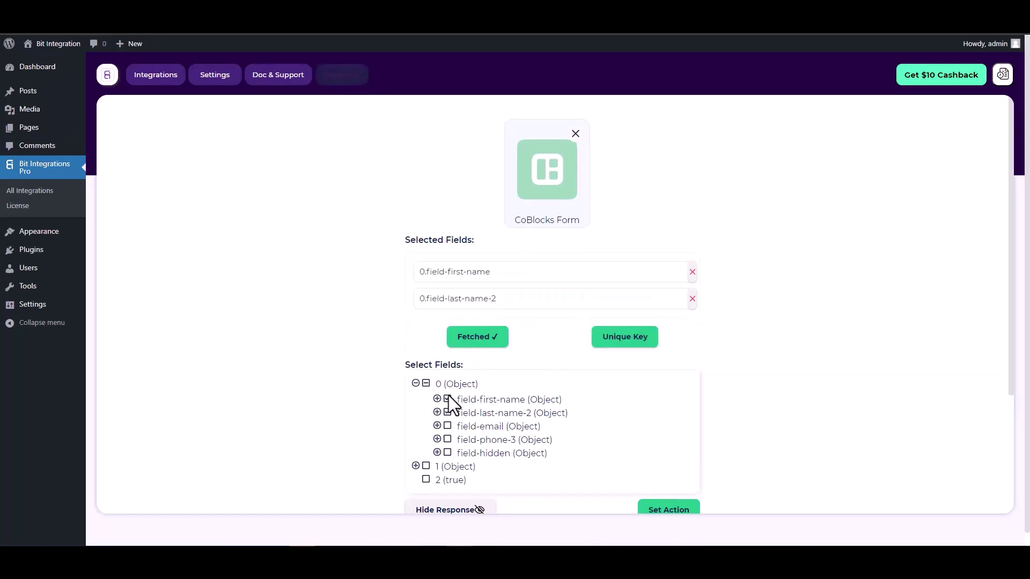
click(447, 427)
click(448, 466)
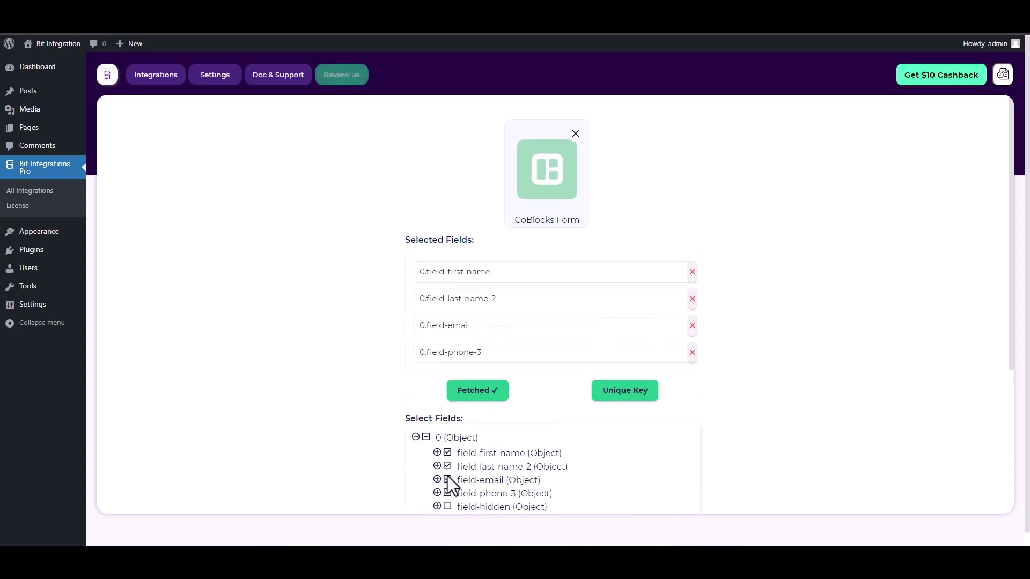
click(447, 508)
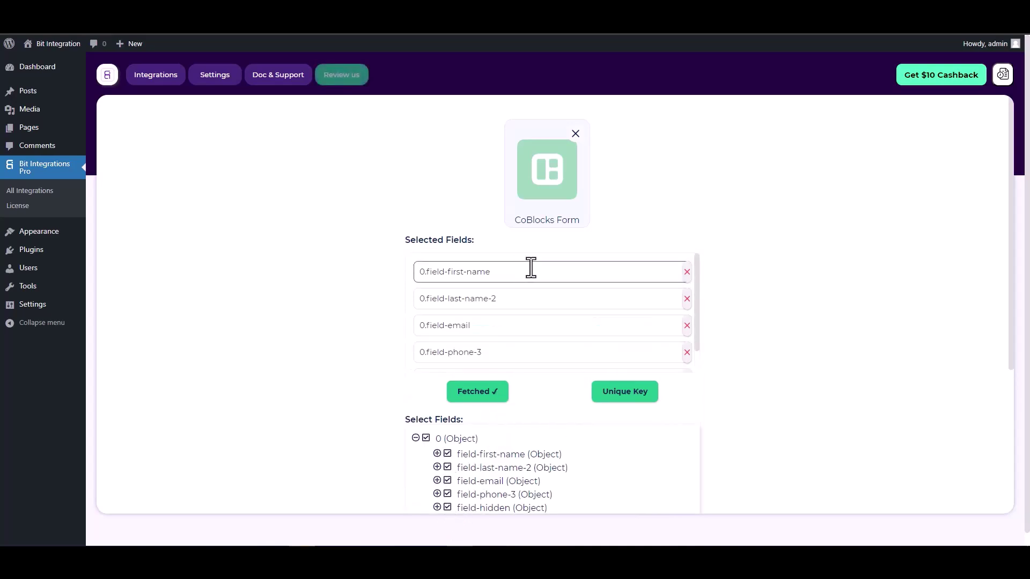
scroll(516, 379, down, 1)
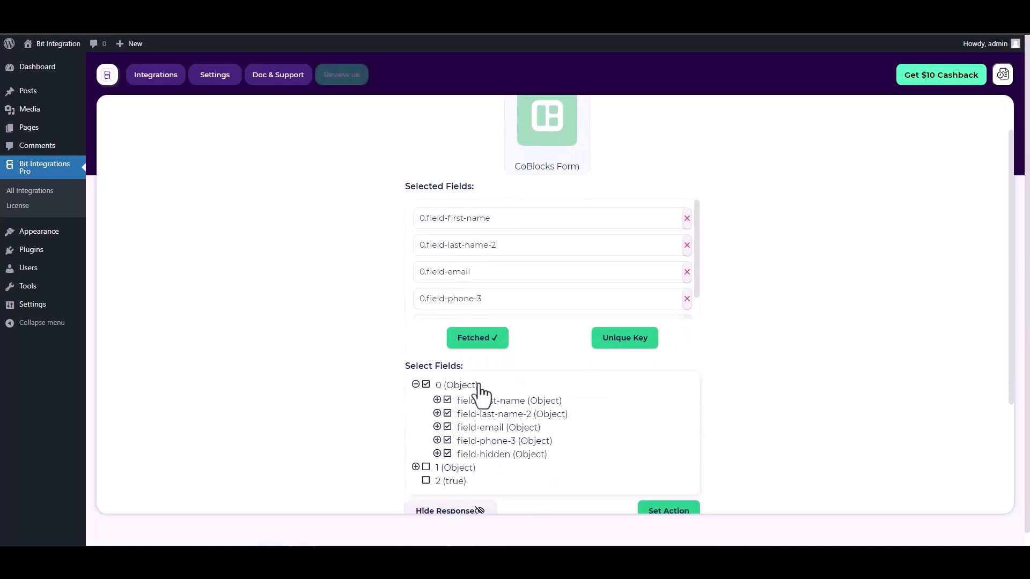
Set 0.field-hidden as the primary key for submissions and confirm it
click(626, 344)
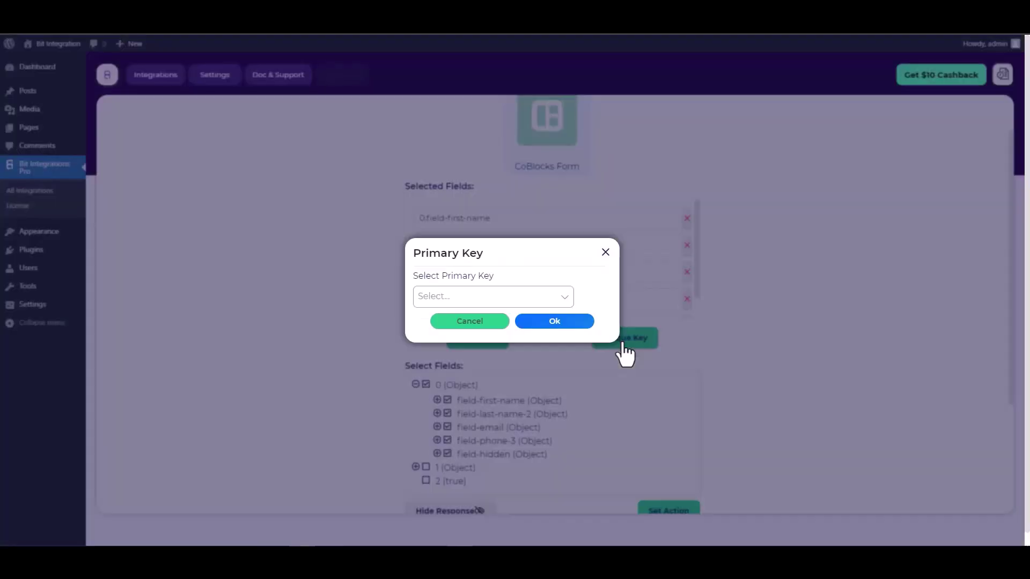
click(551, 294)
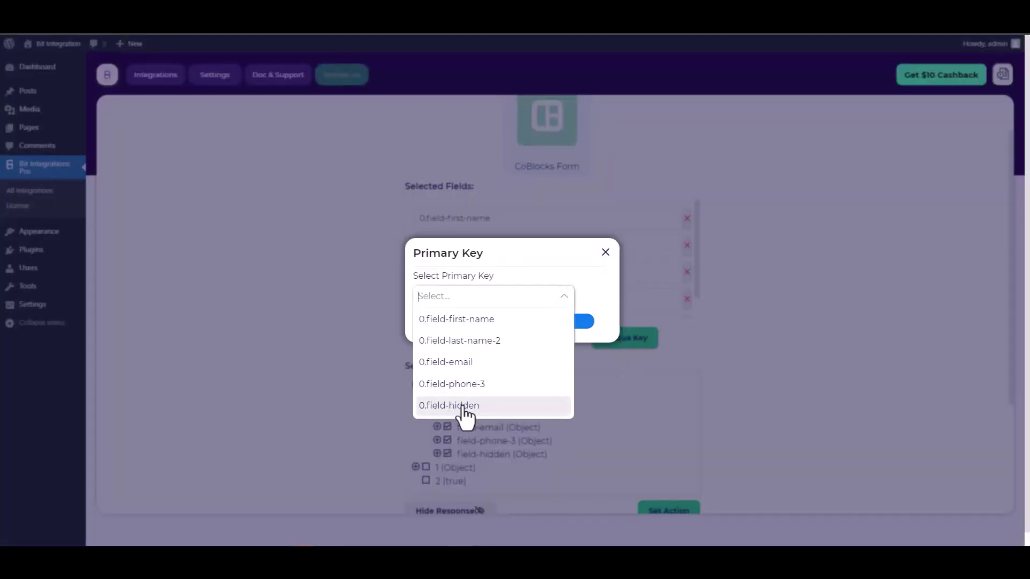
click(440, 408)
click(567, 322)
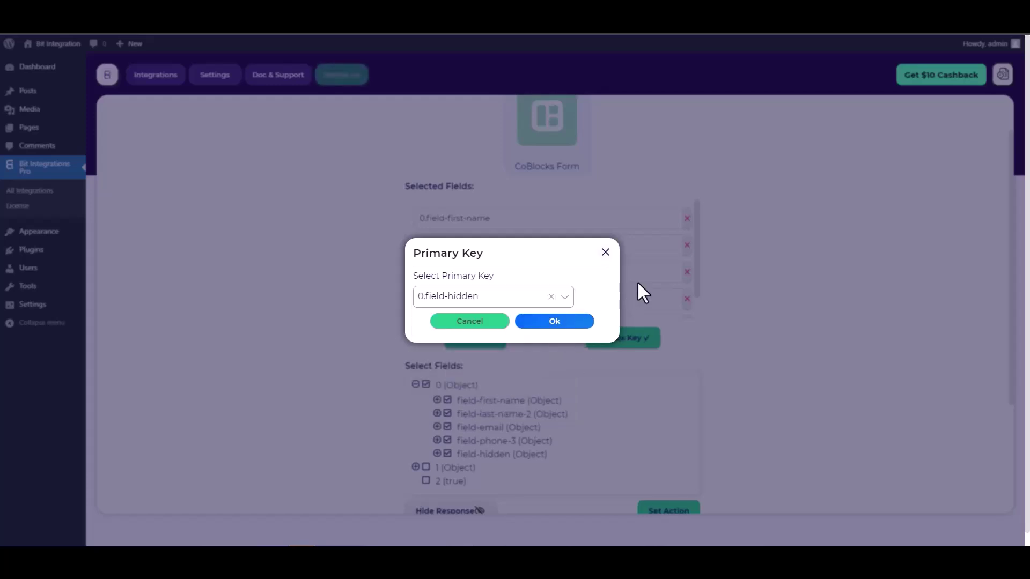
scroll(632, 282, down, 2)
scroll(611, 294, down, 1)
scroll(697, 306, down, 1)
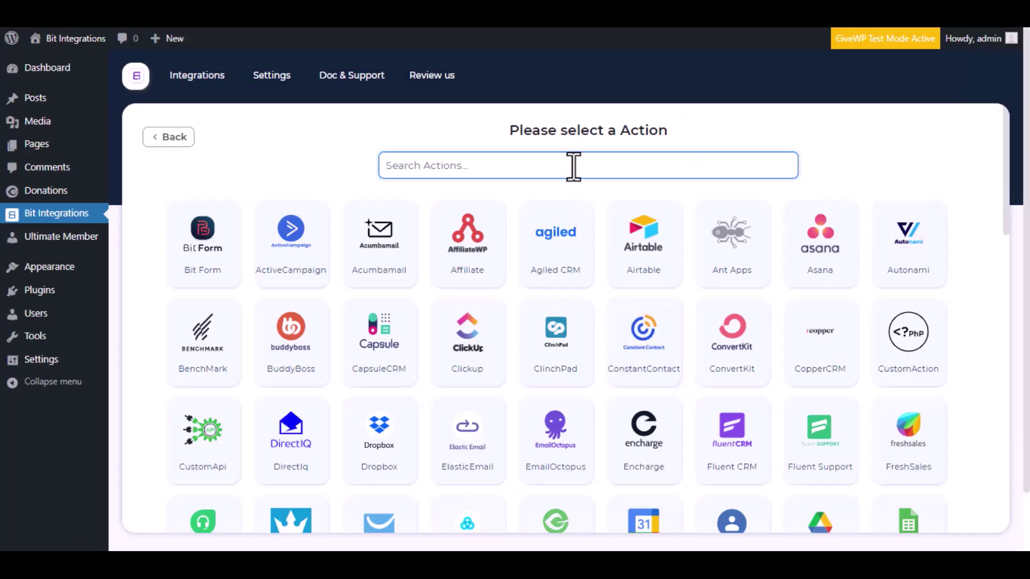
text(Give)
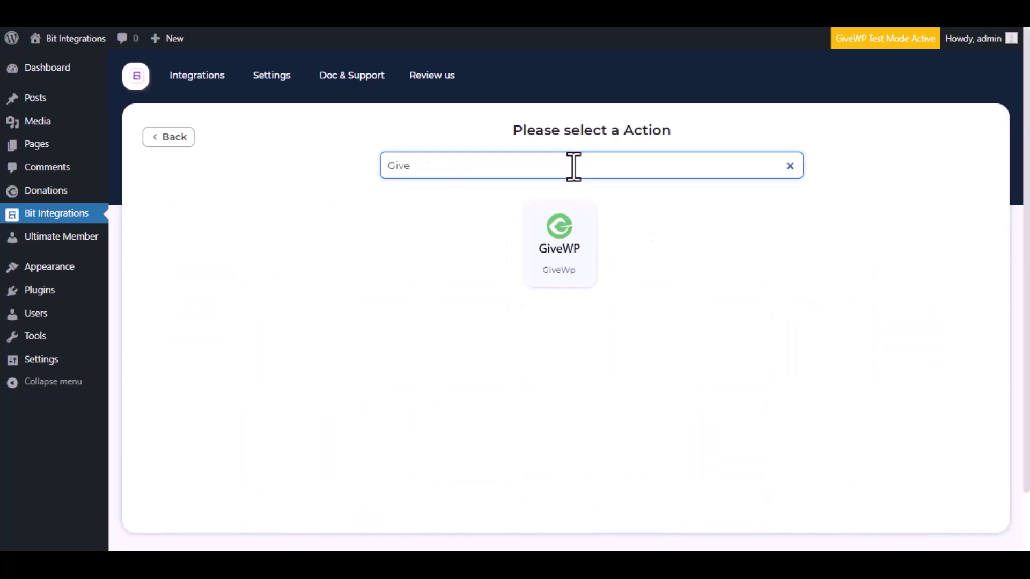
text(wp)
Pick GiveWP, keep the name GiveWp, connect successfully and advance to action setup
click(574, 251)
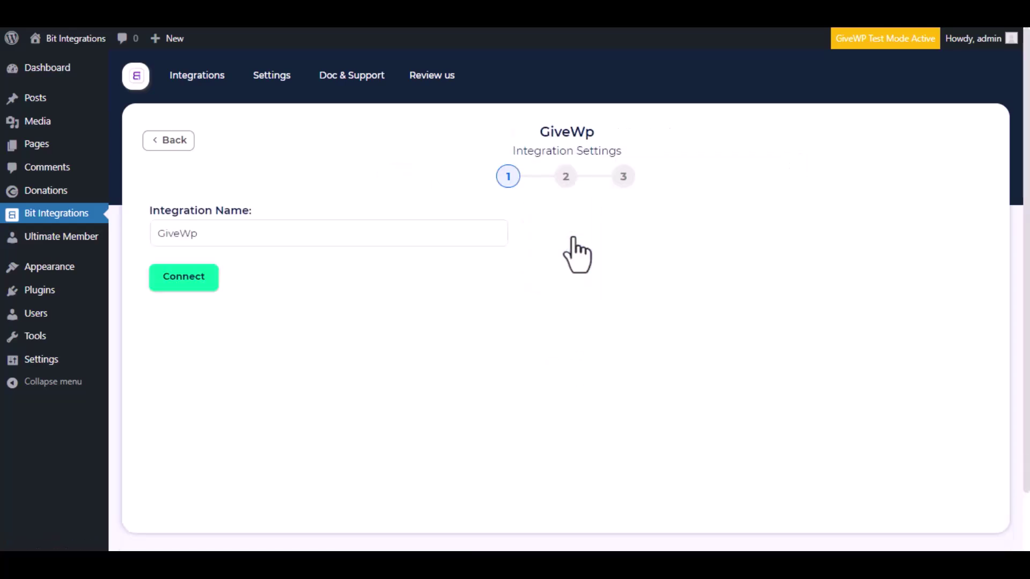
drag(433, 233, 135, 234)
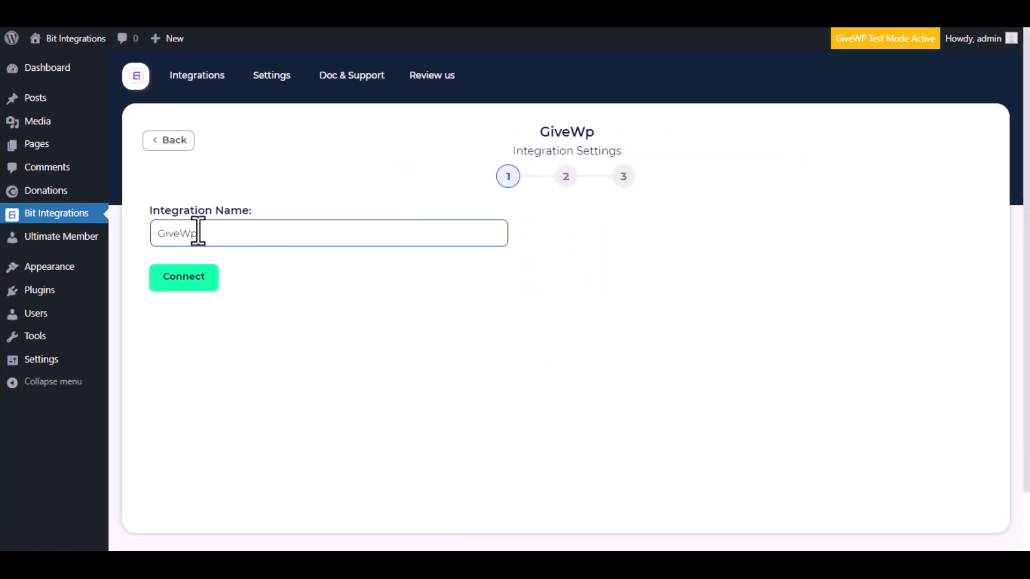
click(180, 235)
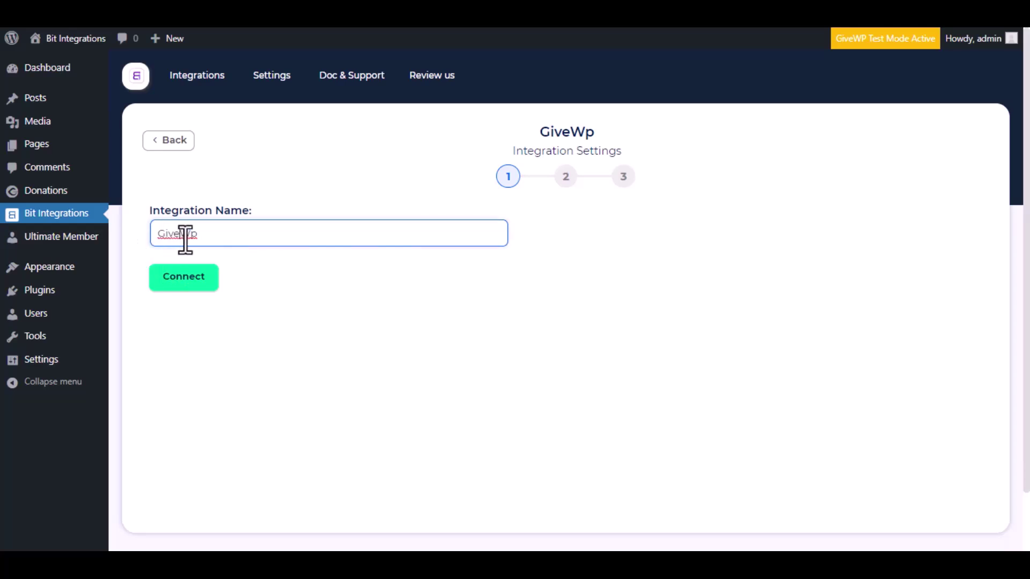
click(183, 282)
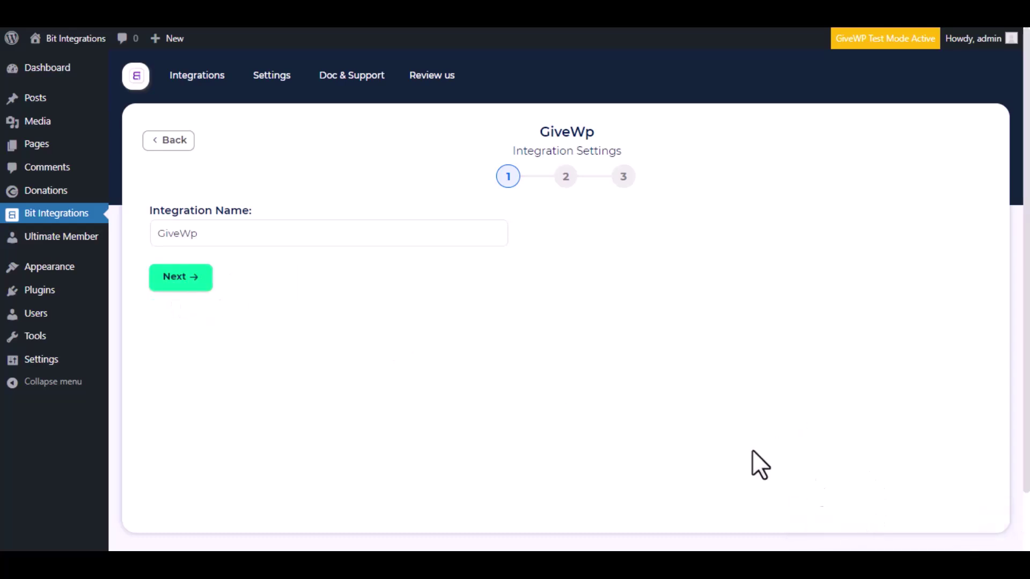
click(191, 287)
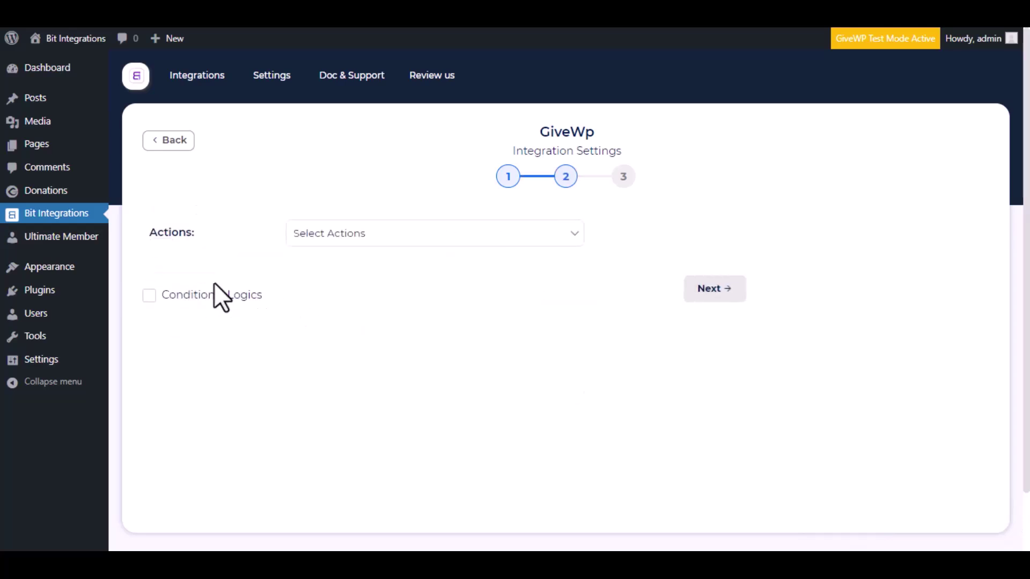
Choose the Create a donar action and map the form's E-mail Address to Email
click(357, 242)
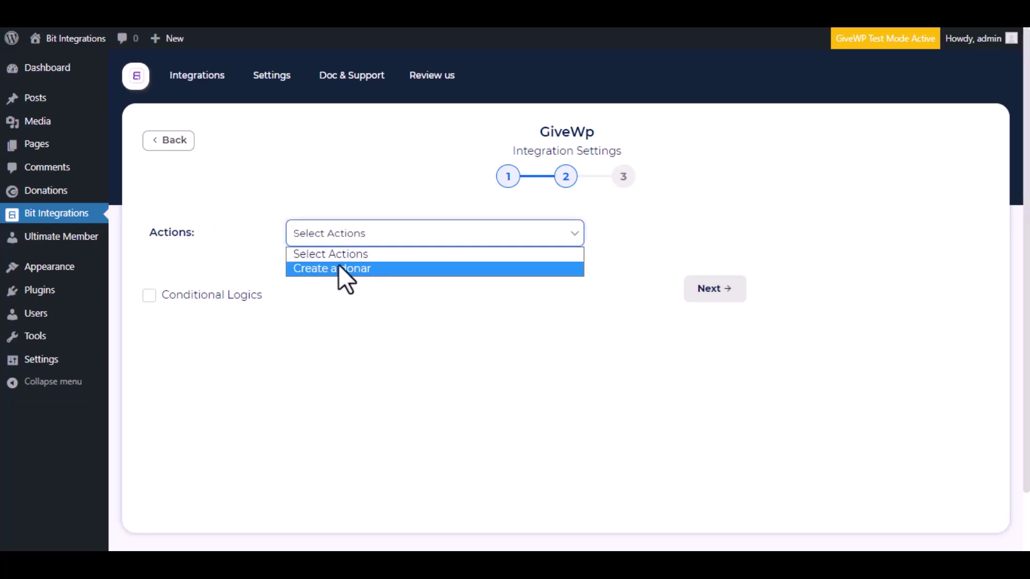
click(339, 269)
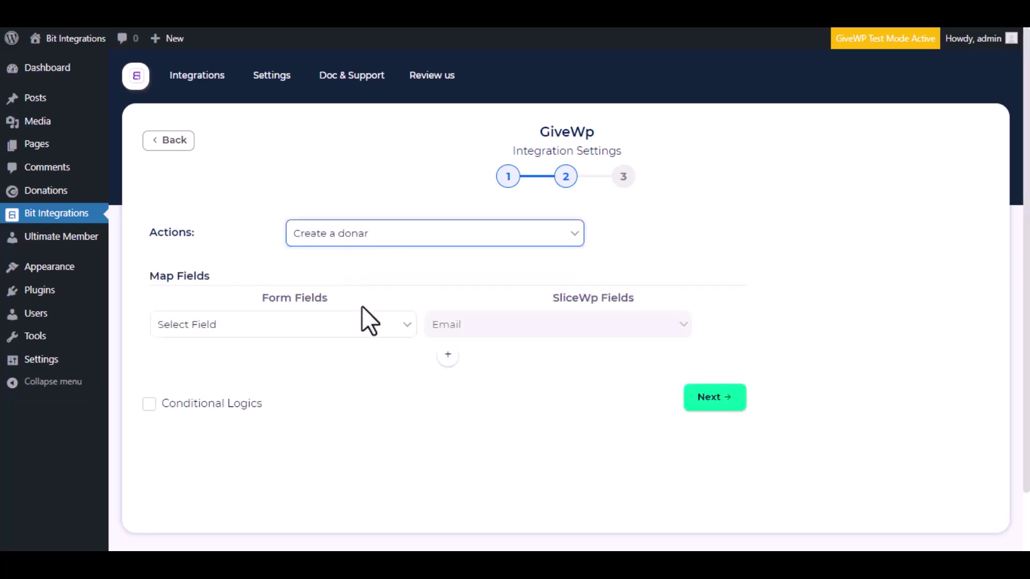
click(367, 331)
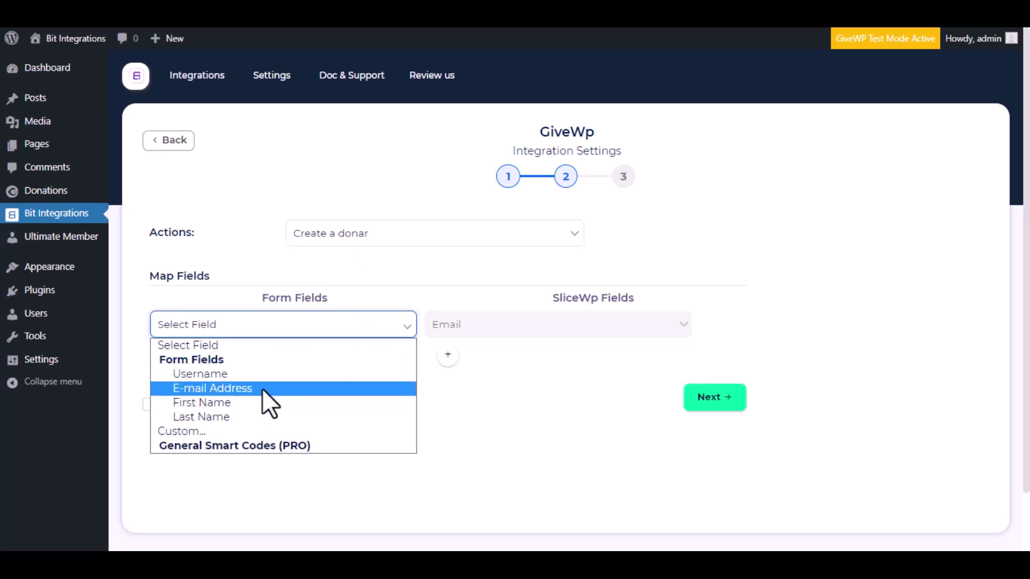
click(213, 387)
Add mapping rows for First Name→First Name and Last Name→Last Name
click(447, 354)
click(477, 393)
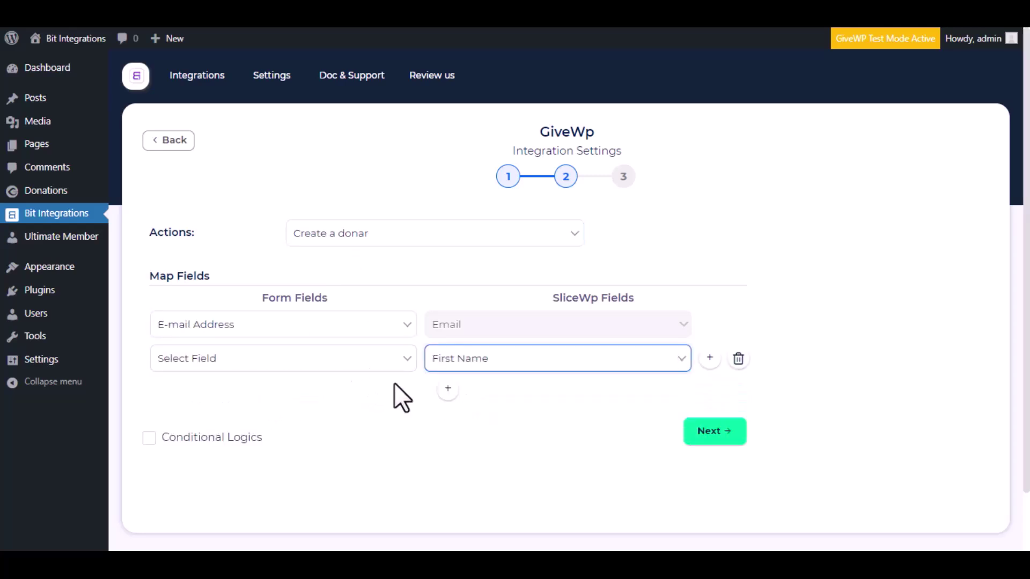
click(354, 359)
click(300, 438)
click(449, 390)
click(489, 394)
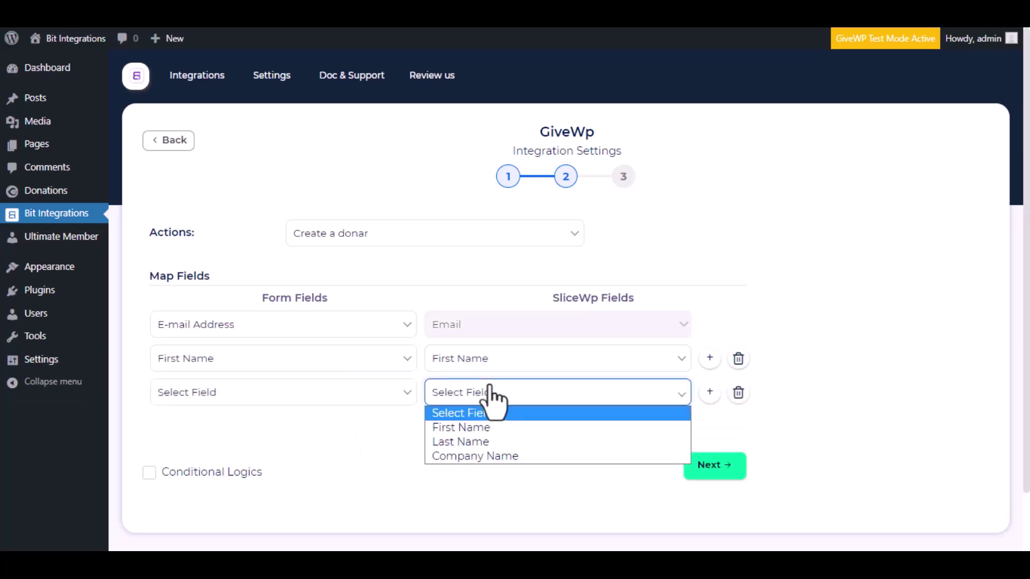
click(483, 439)
click(354, 393)
click(272, 484)
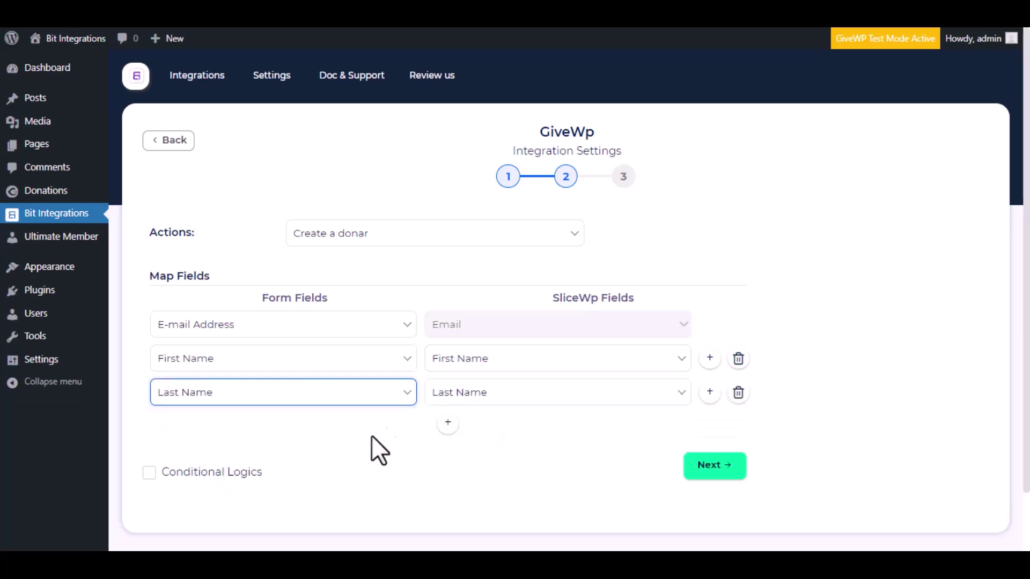
scroll(385, 426, down, 2)
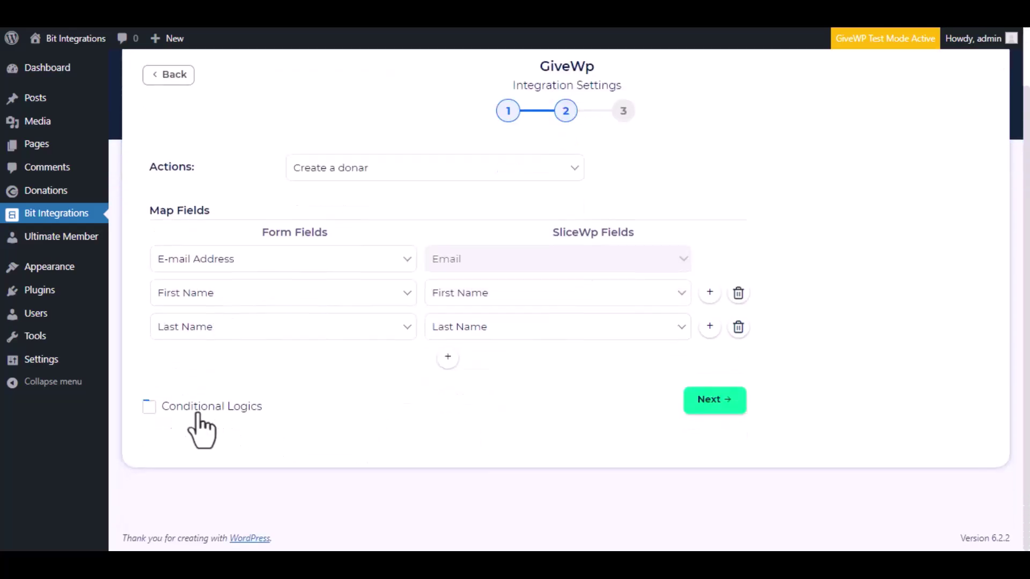
Leave Conditional Logics off after toggling it, then Finish & Save the GiveWp integration
click(149, 408)
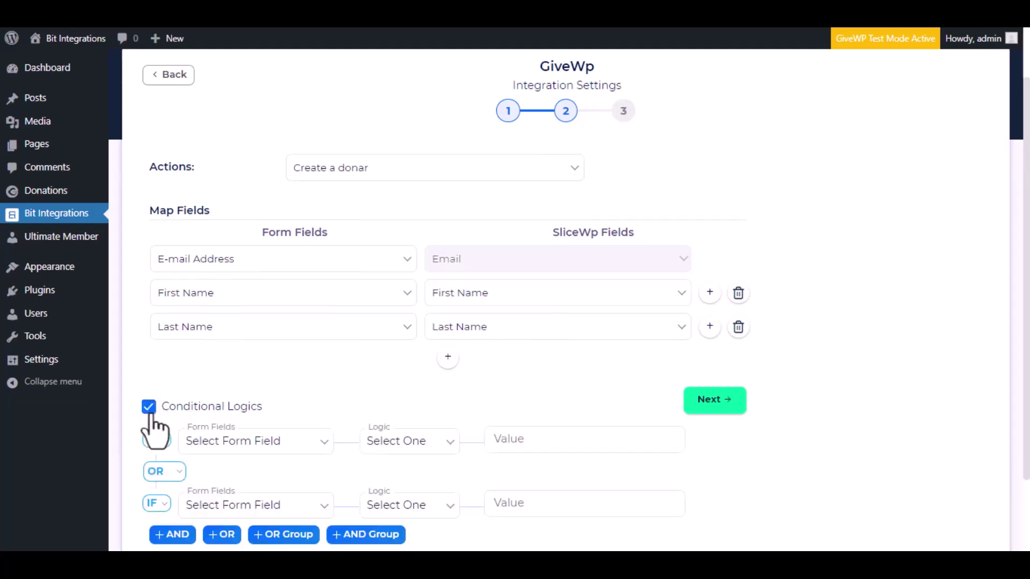
scroll(386, 462, down, 3)
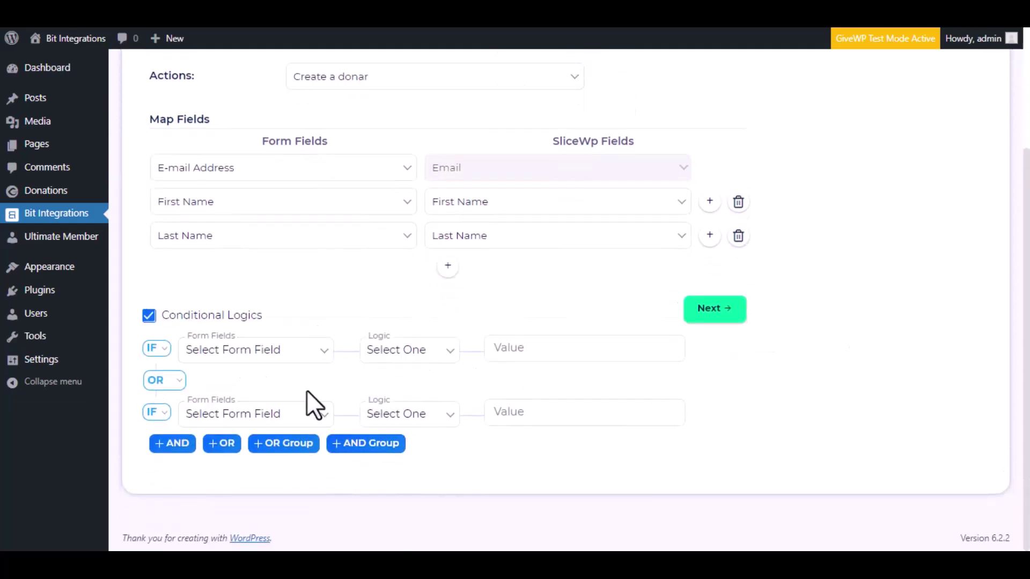
click(148, 316)
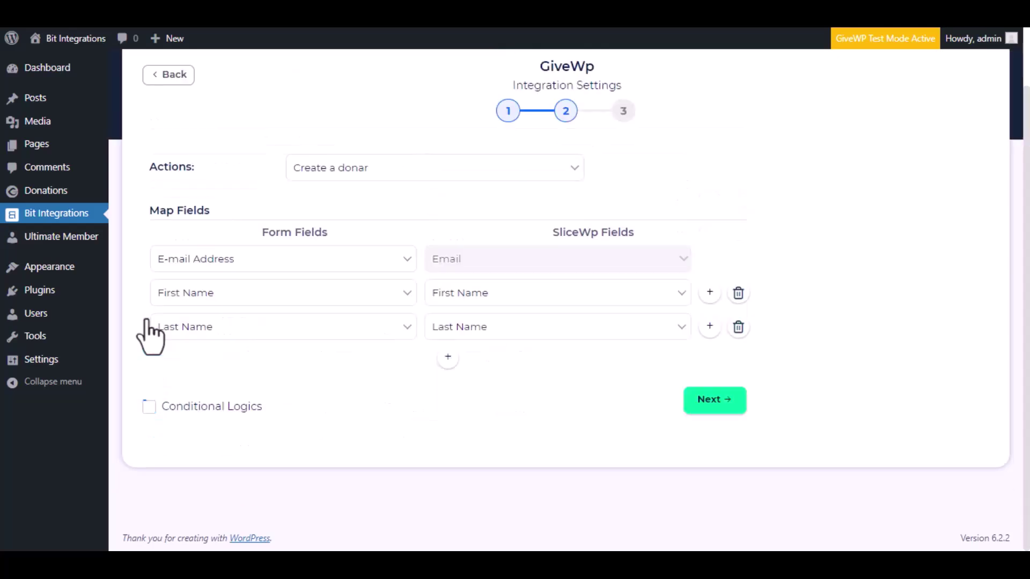
click(708, 402)
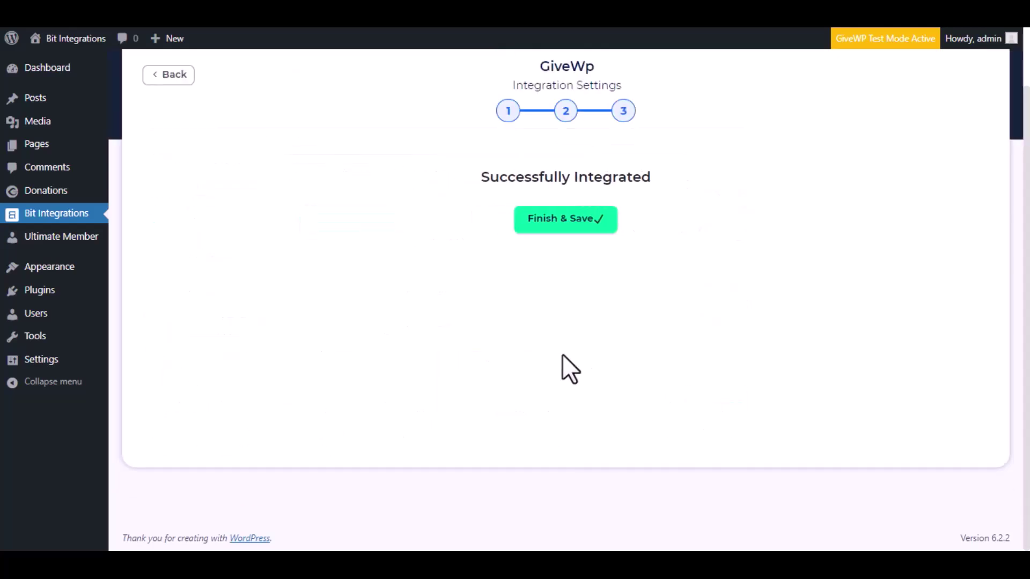
click(585, 233)
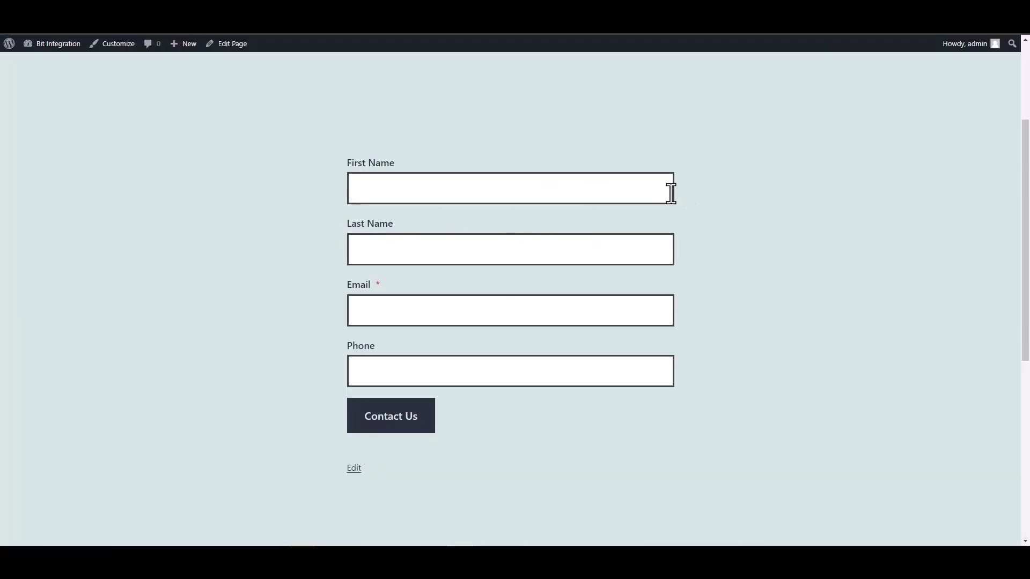
Submit the contact form with first name Bit, last name Integrations, an email and phone 444555666
click(644, 187)
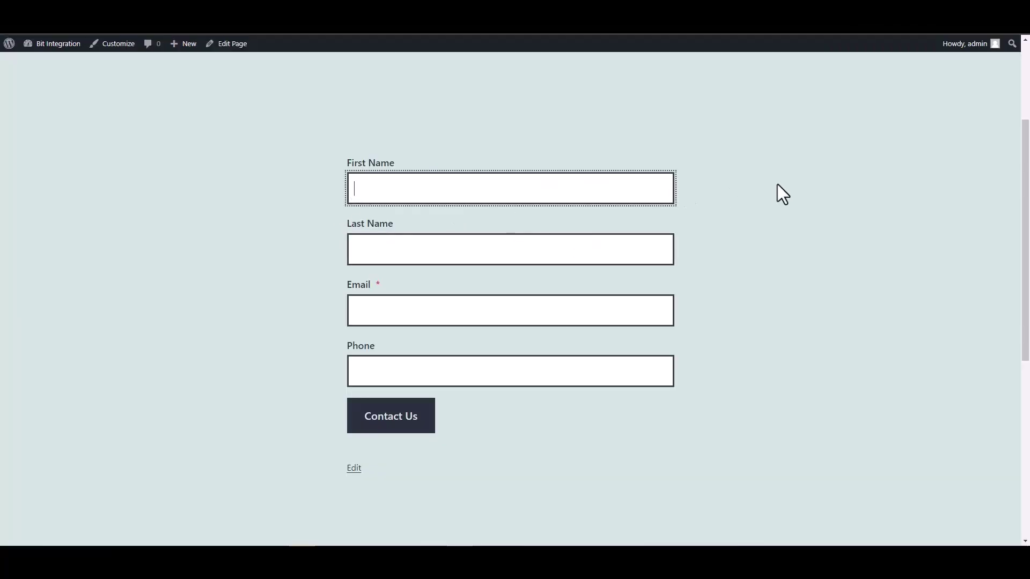
click(631, 262)
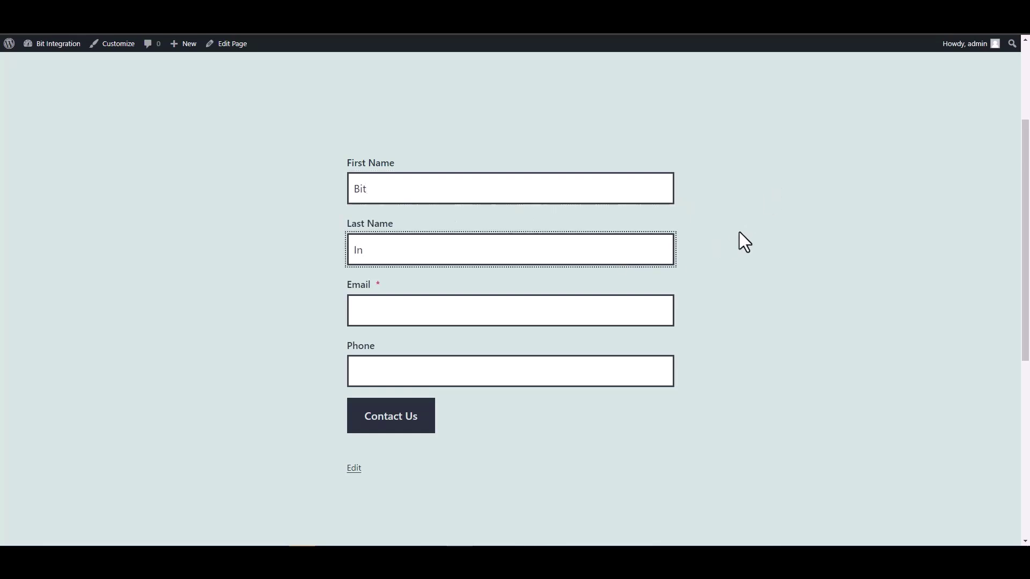
text(tegrati)
text(ons)
click(579, 300)
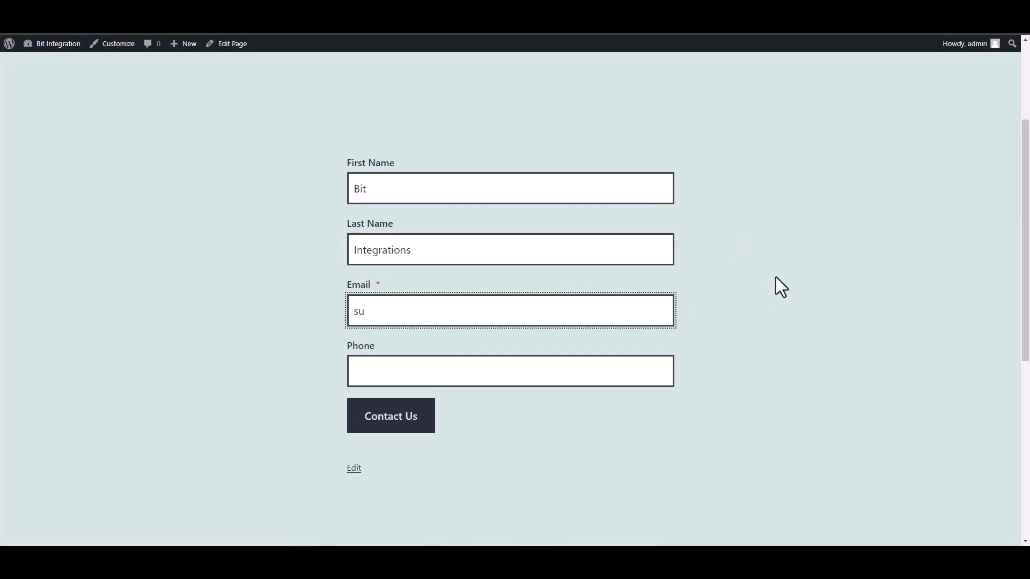
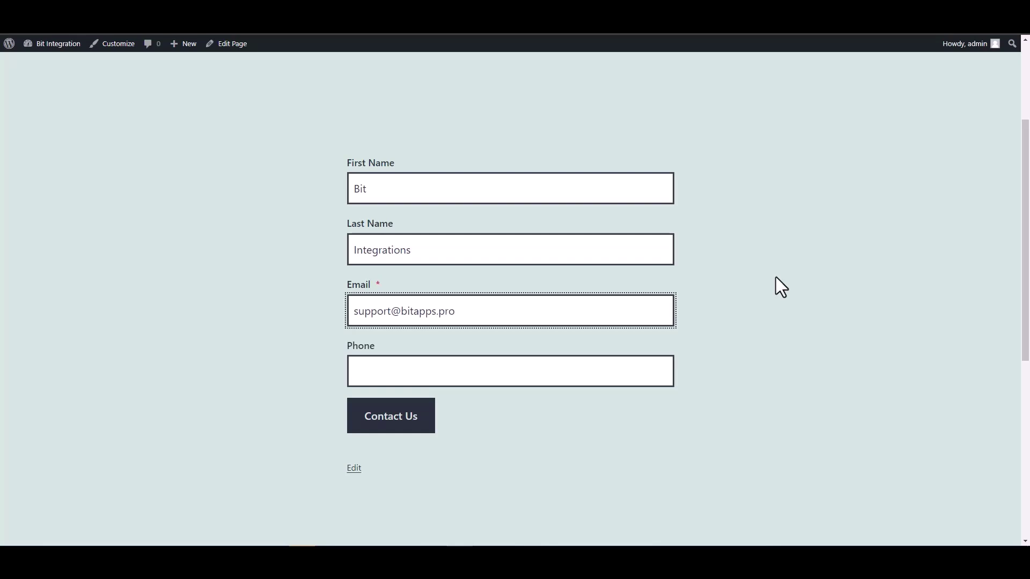
click(600, 365)
text(444)
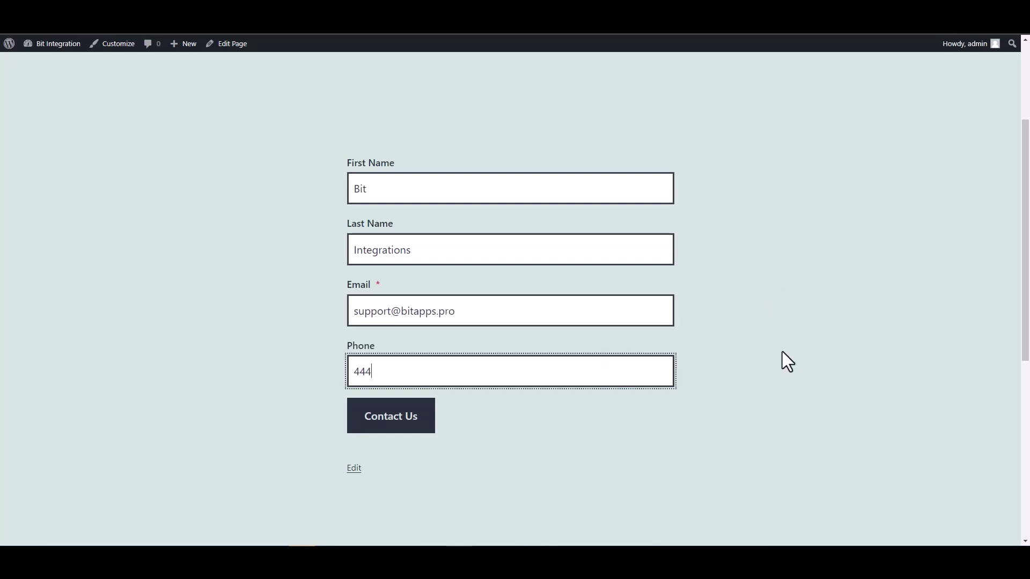
text(555666)
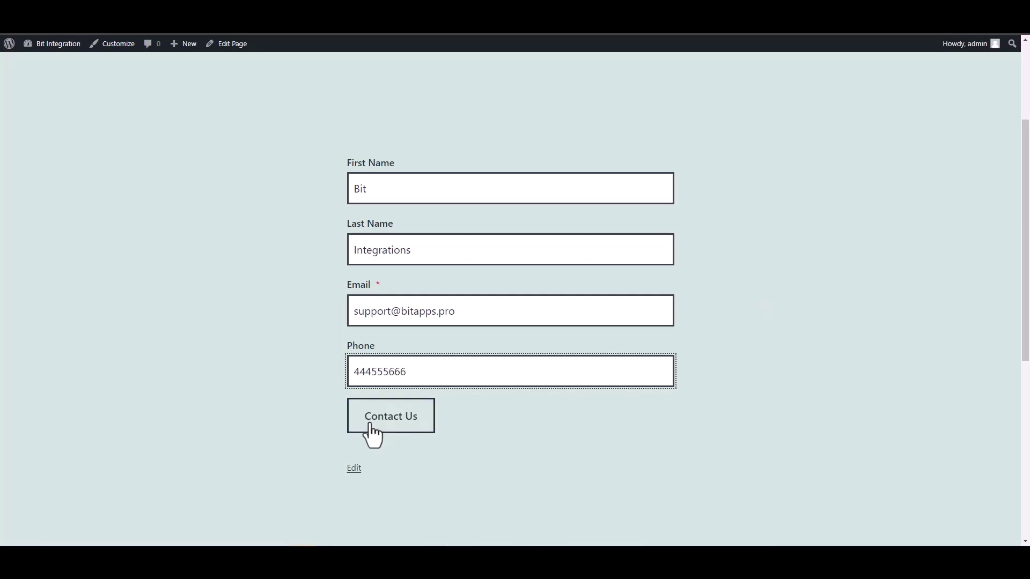
click(369, 426)
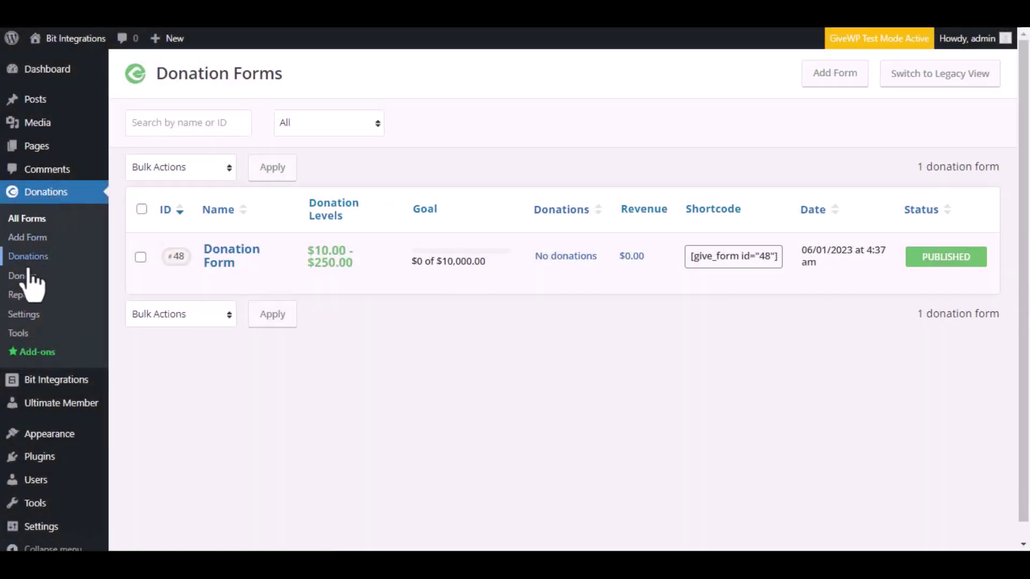
Go to Donations > Donors to list GiveWP donors, including the new donor
click(26, 276)
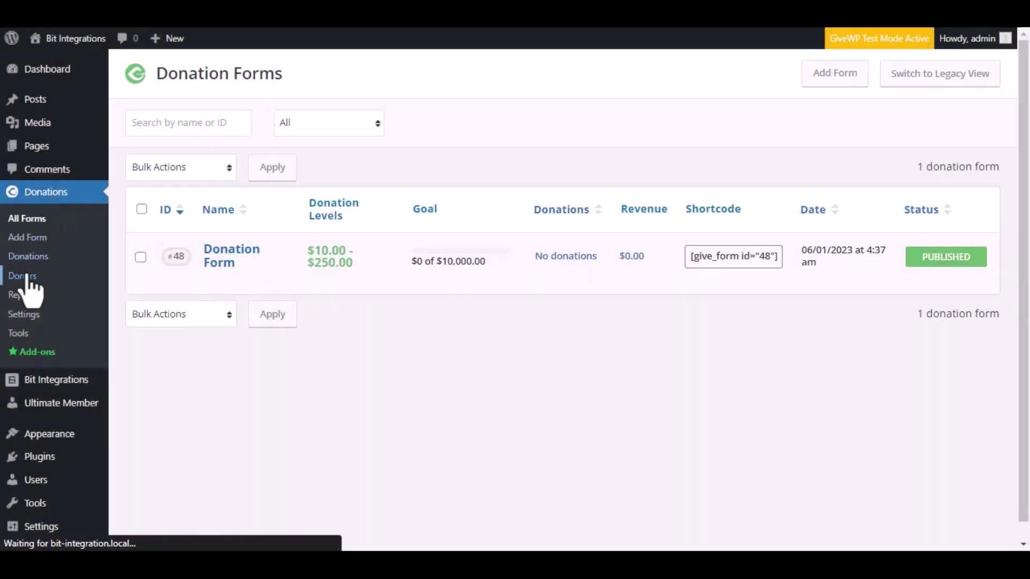